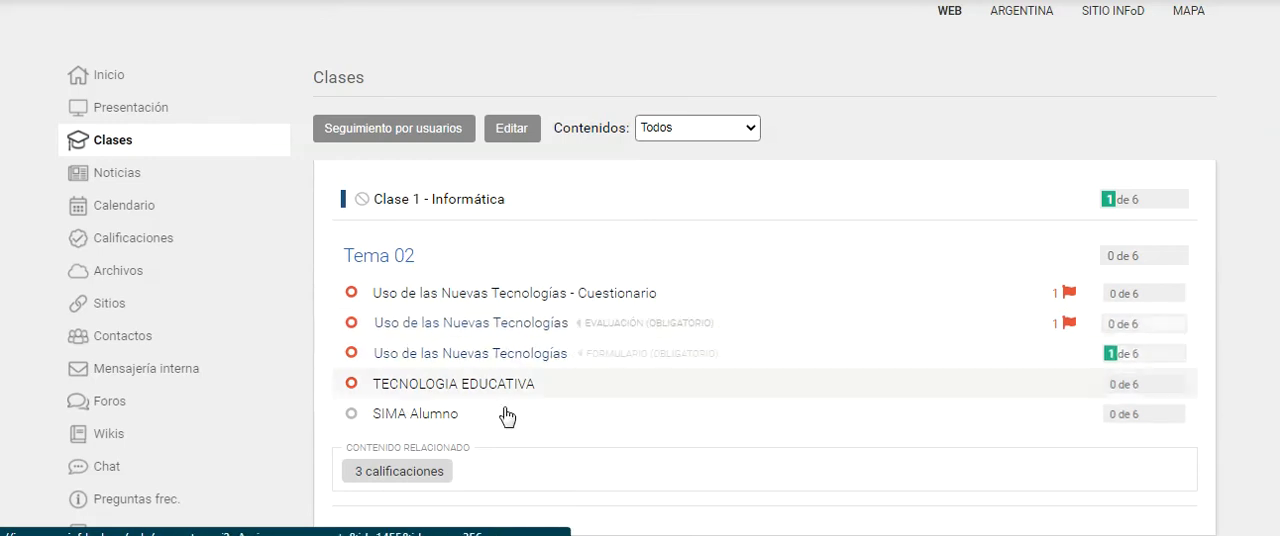
Open the form for adding a new class in the classroom's content administration
left_click(395, 257)
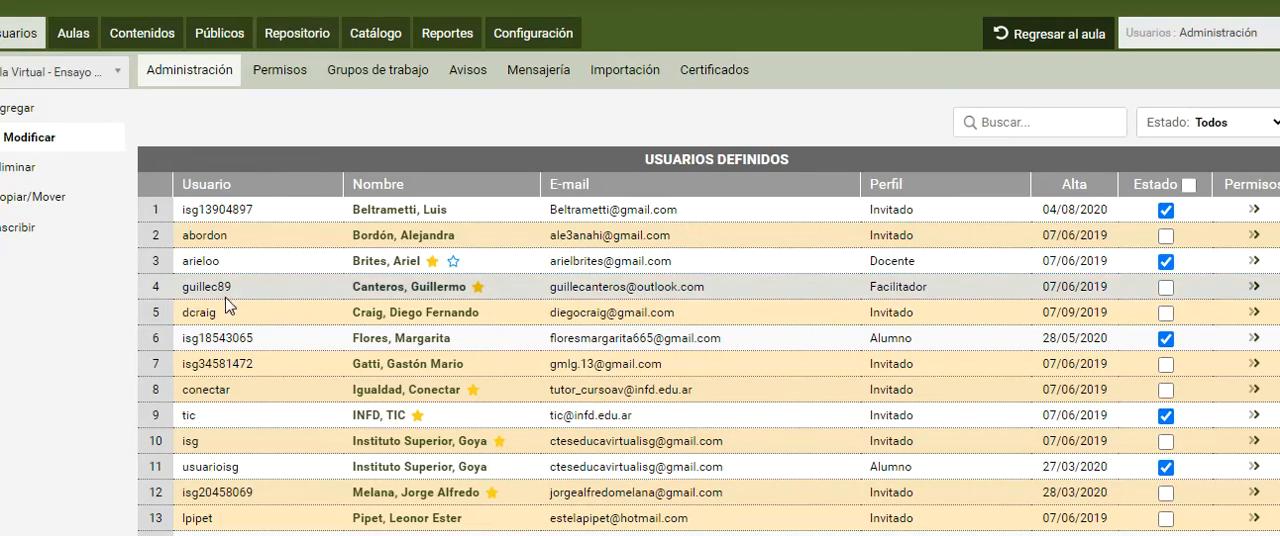
left_click(146, 37)
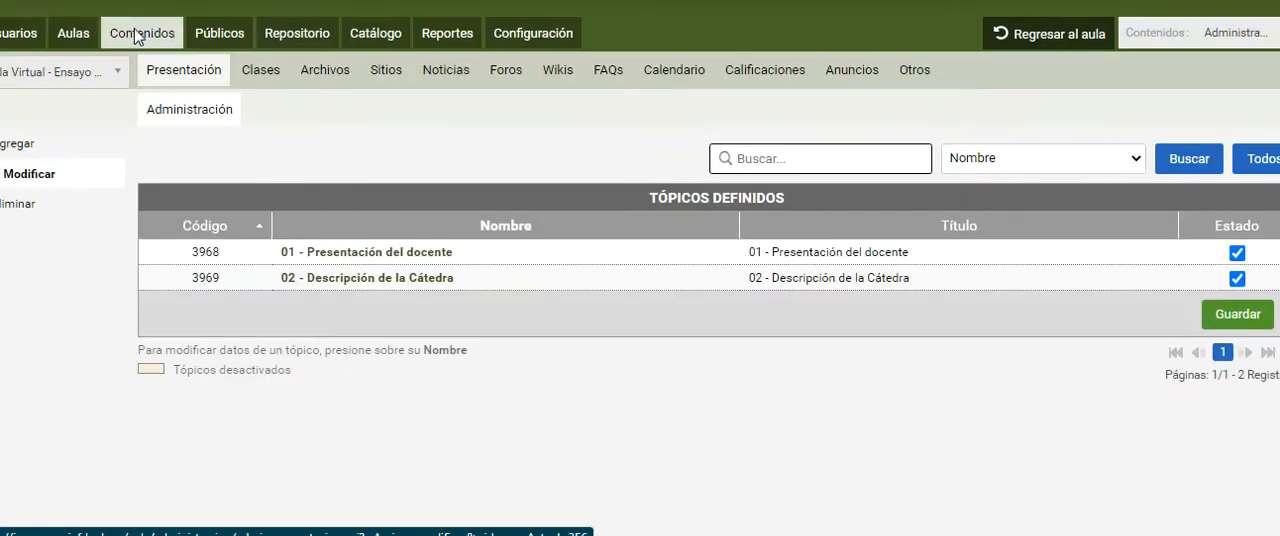
left_click(263, 77)
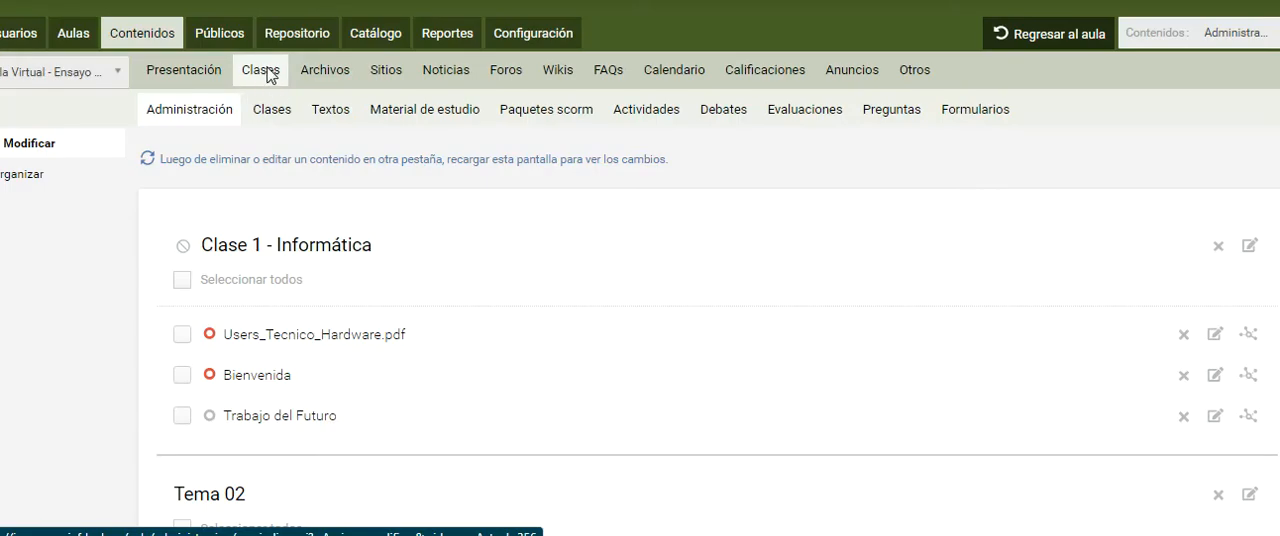
left_click(268, 117)
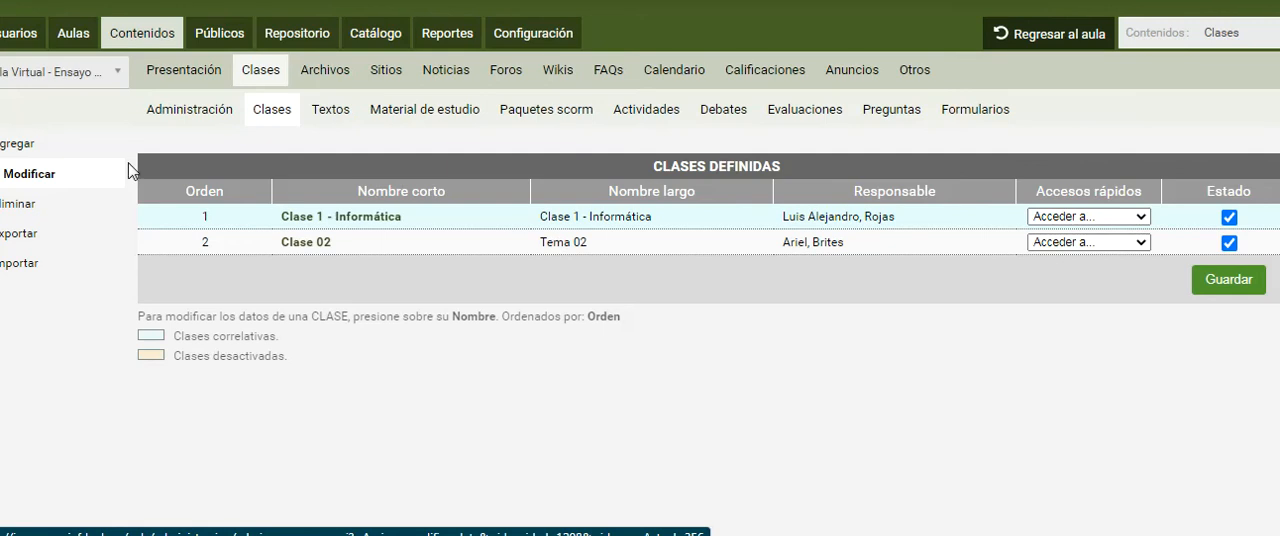
left_click(26, 146)
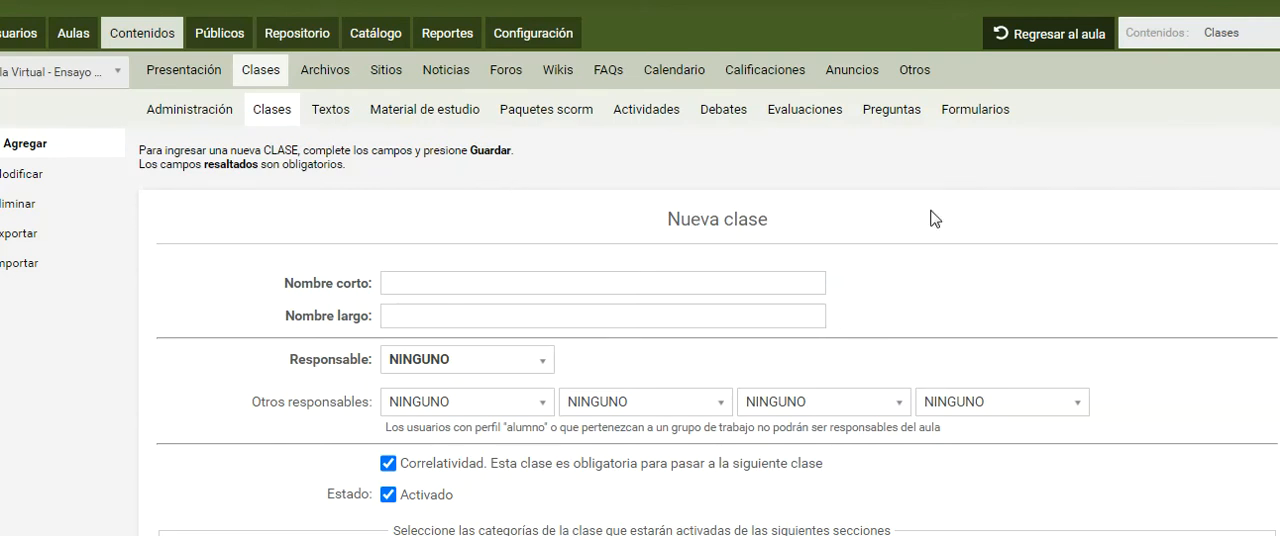
Turn off the Correlatividad requirement for the new class
scroll(930, 218, "down", 1)
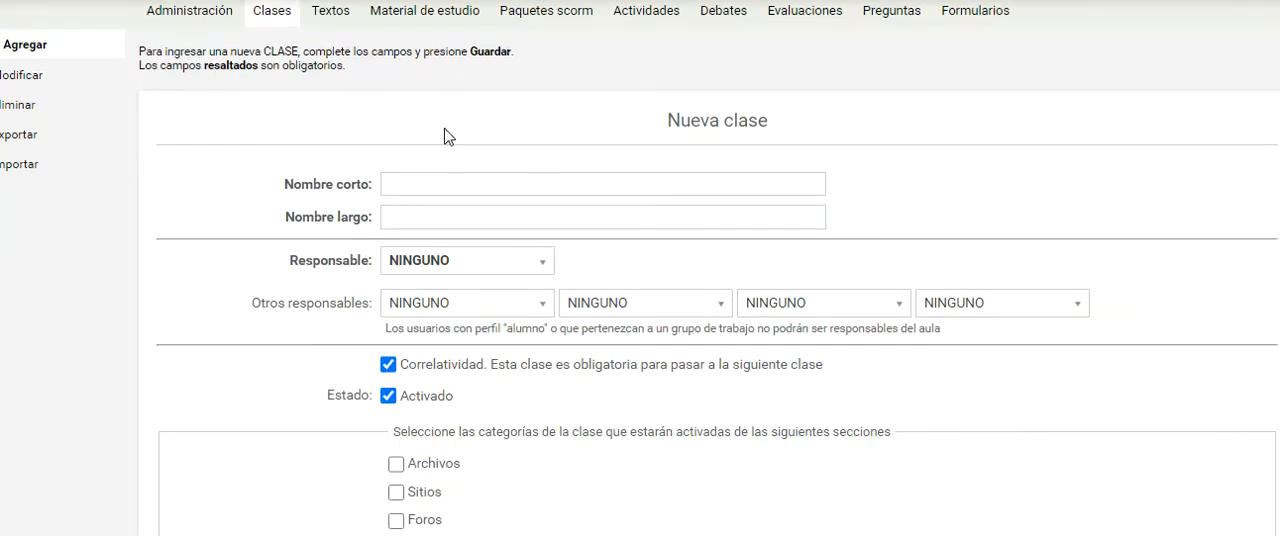
scroll(444, 140, "down", 1)
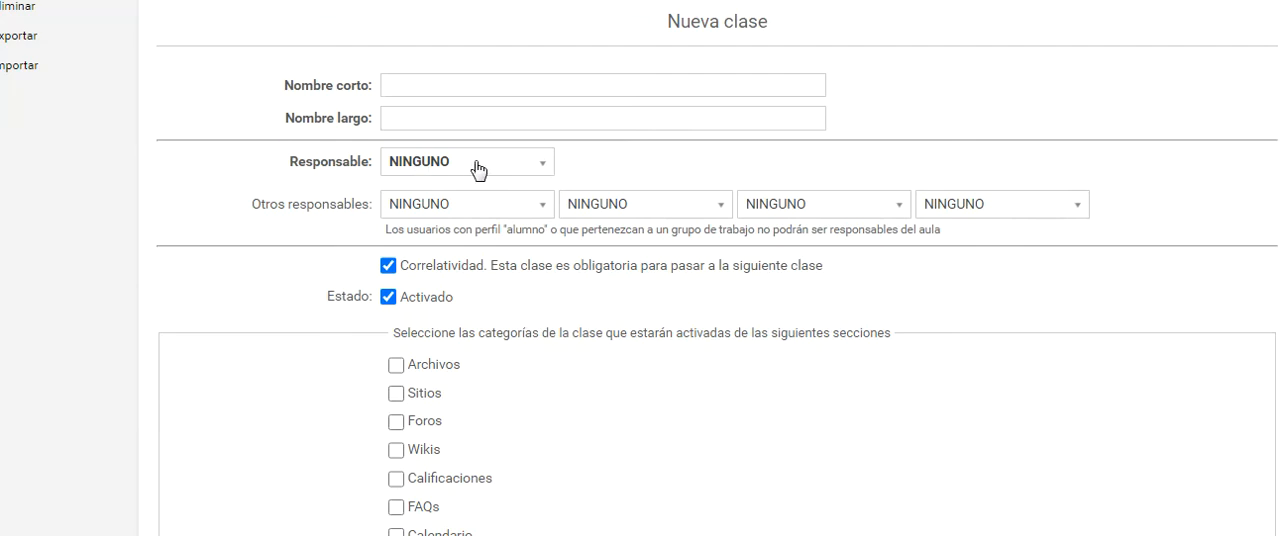
left_click(388, 267)
scroll(461, 276, "down", 1)
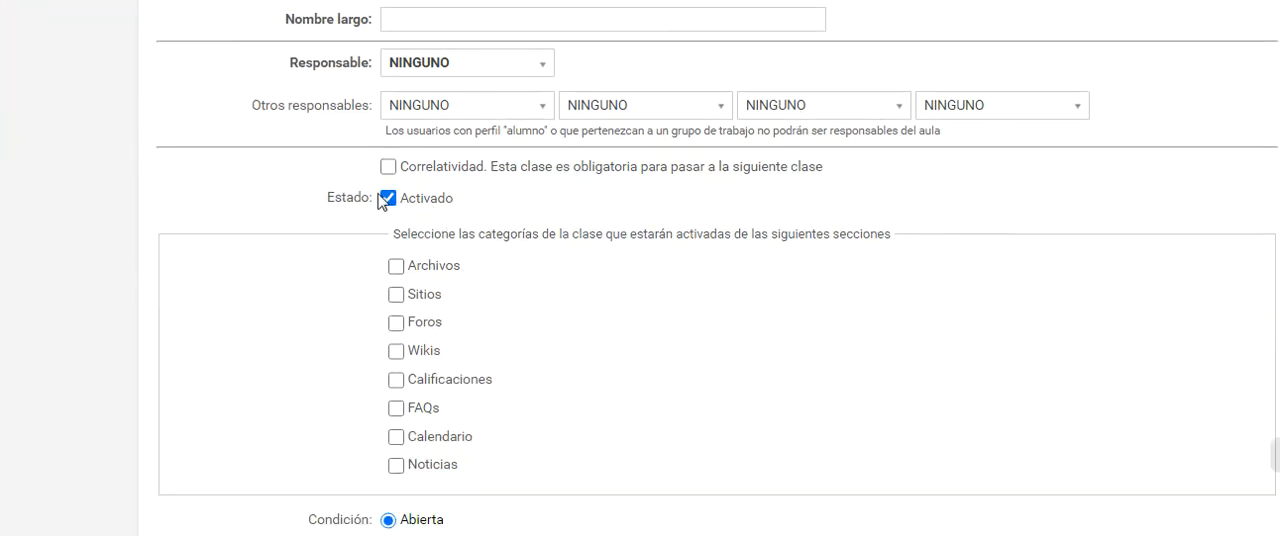
Activate only the Archivos, Foros, Calificaciones and Noticias categories for the new class
scroll(384, 200, "down", 1)
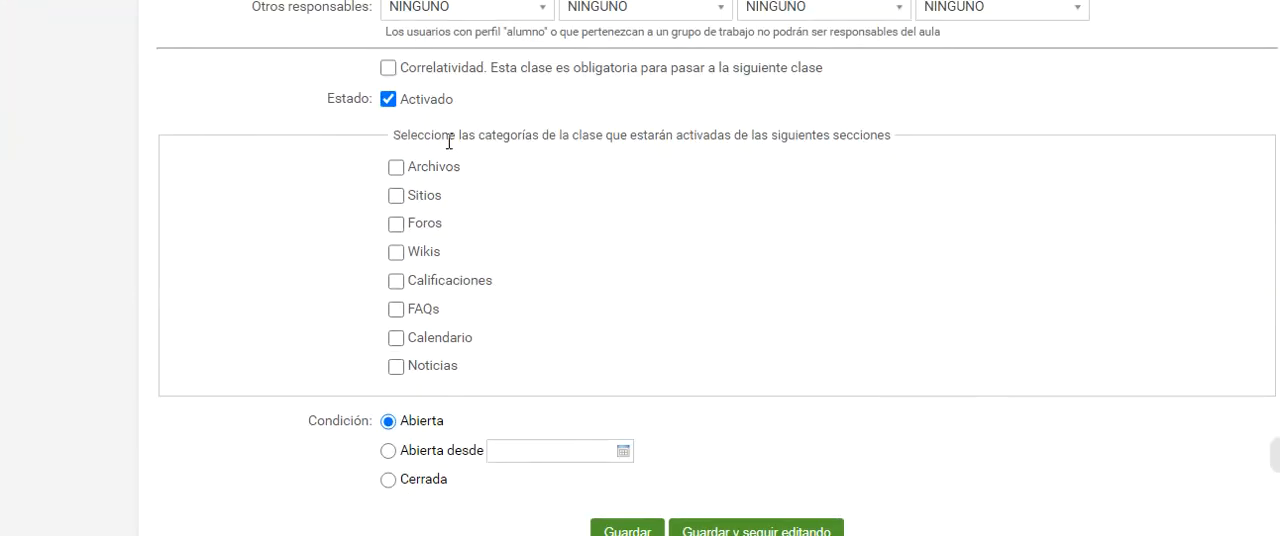
left_click_drag(393, 140, 580, 137)
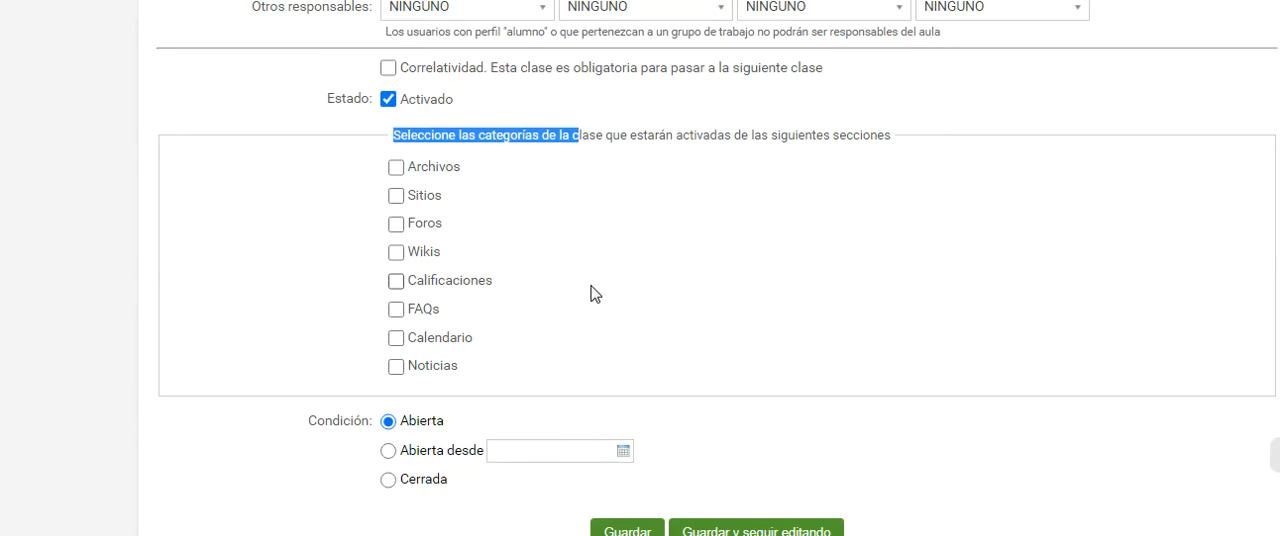
scroll(608, 289, "up", 1)
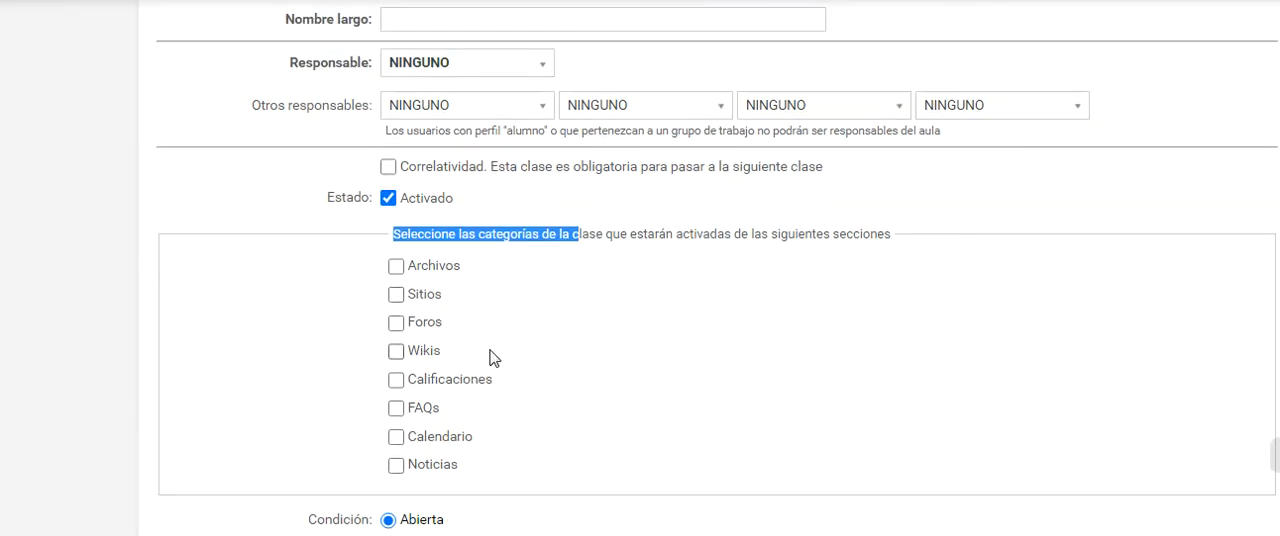
scroll(503, 291, "down", 1)
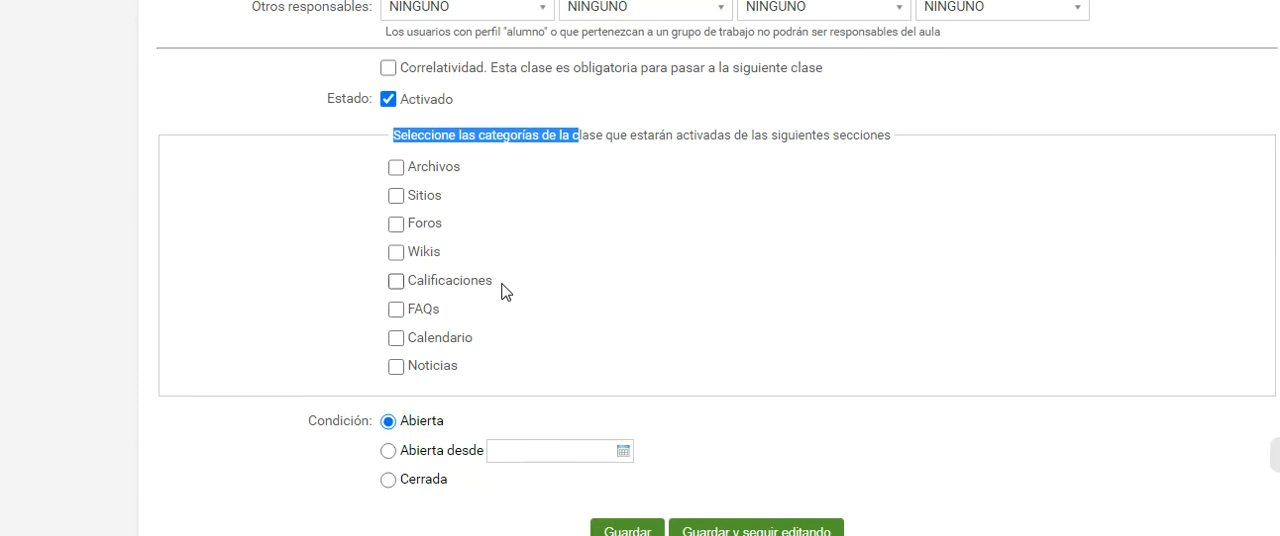
left_click(562, 197)
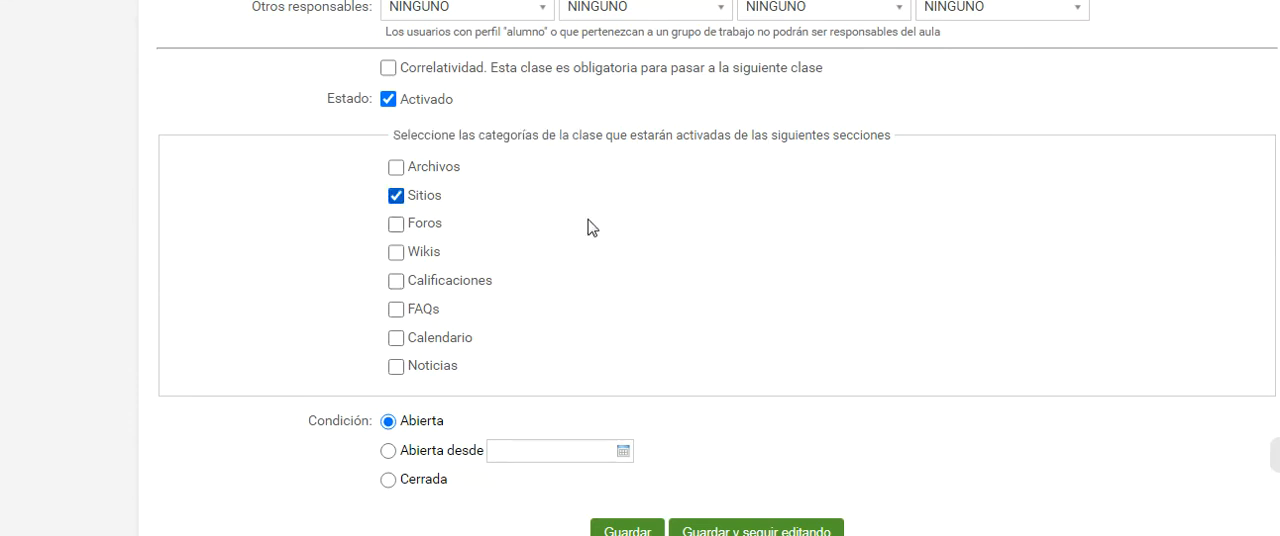
scroll(593, 225, "up", 2)
scroll(595, 225, "down", 1)
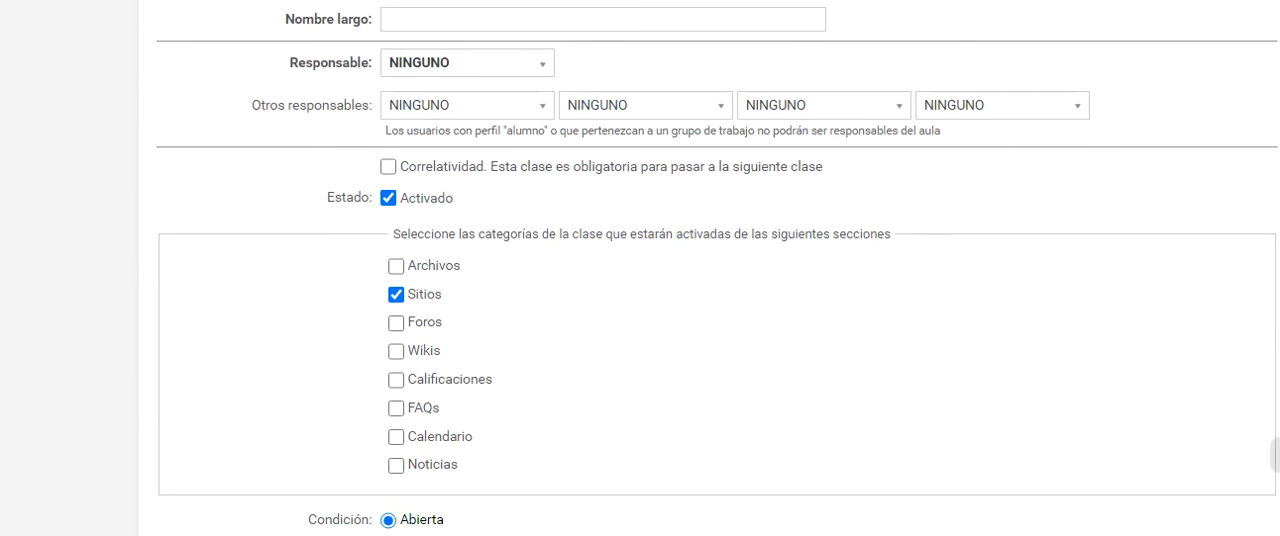
left_click(396, 267)
left_click(396, 295)
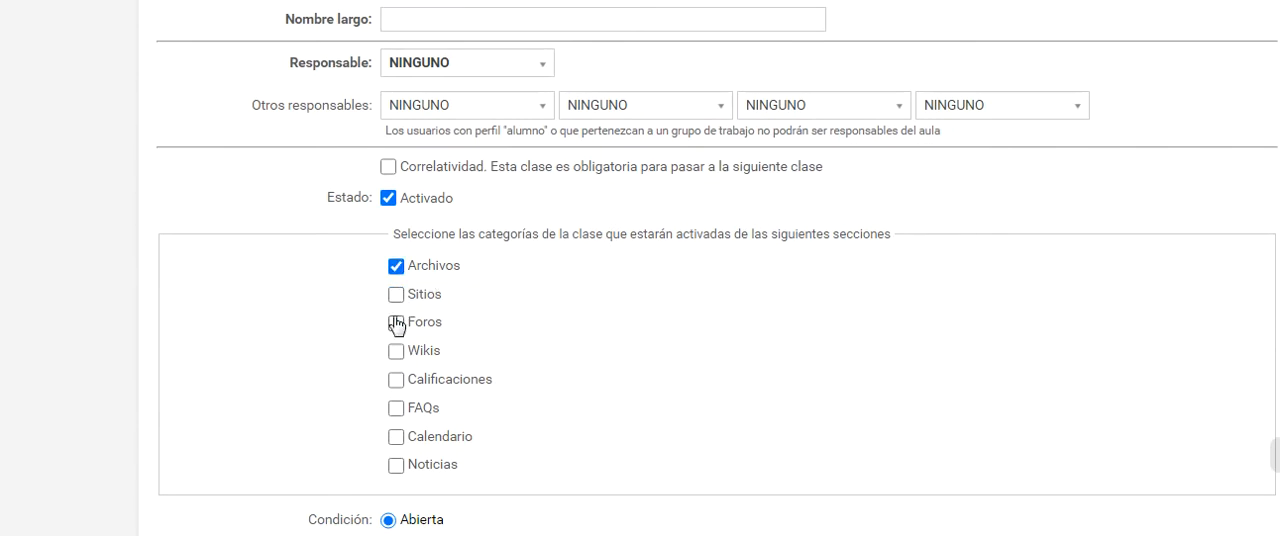
left_click(396, 323)
left_click(396, 381)
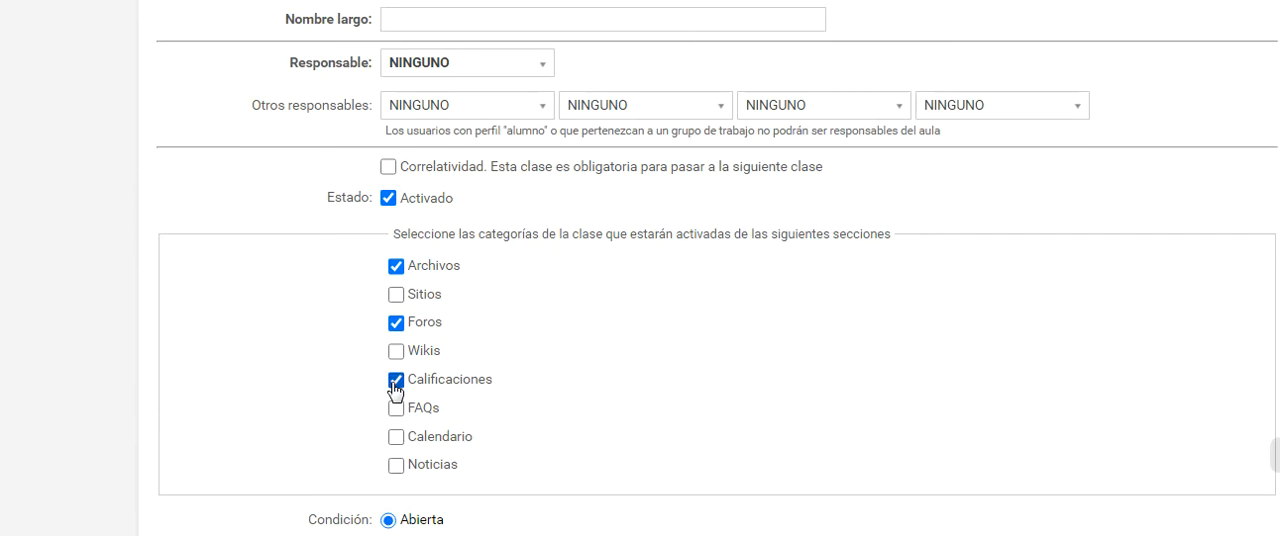
left_click(396, 466)
Try the condition Abierta desde with the date 13/08/2020 00:00, and switch the class to Cerrada
scroll(560, 458, "down", 2)
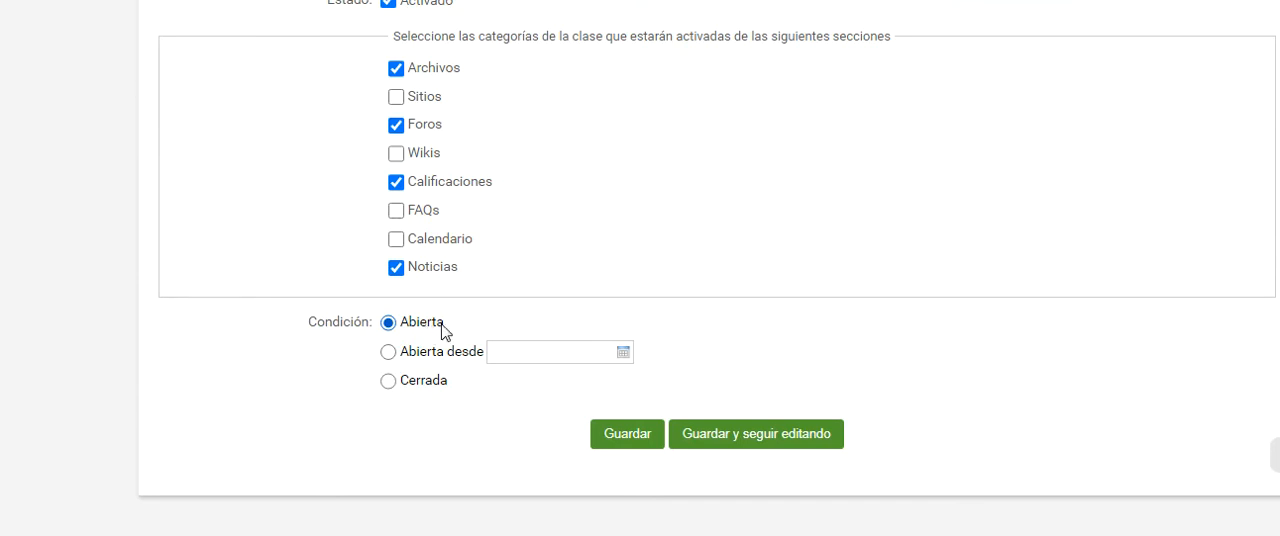
left_click(390, 358)
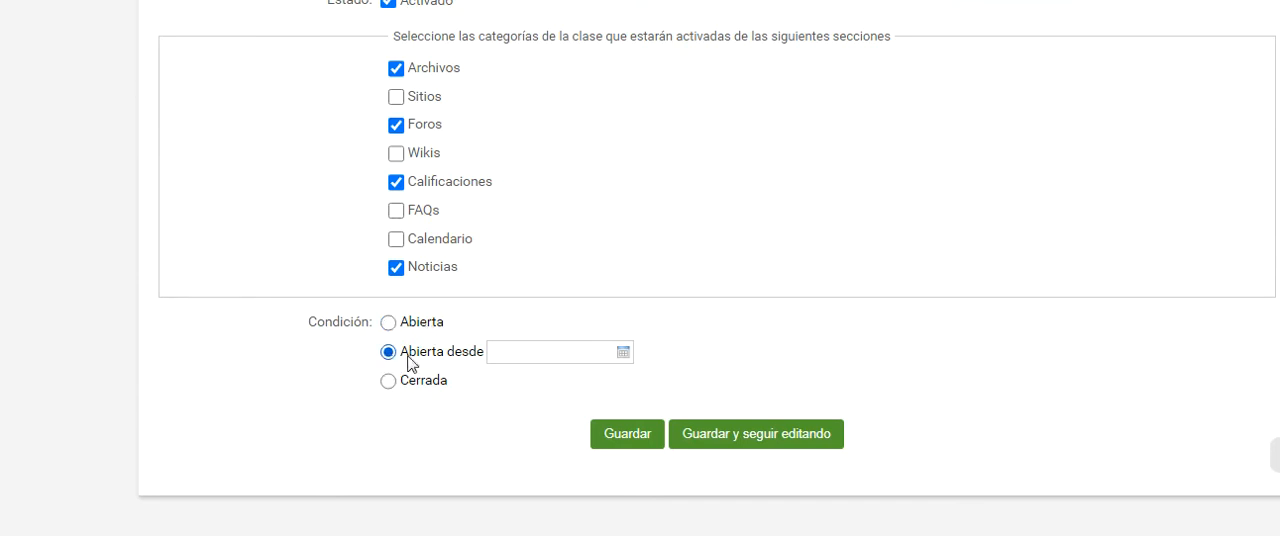
left_click(622, 352)
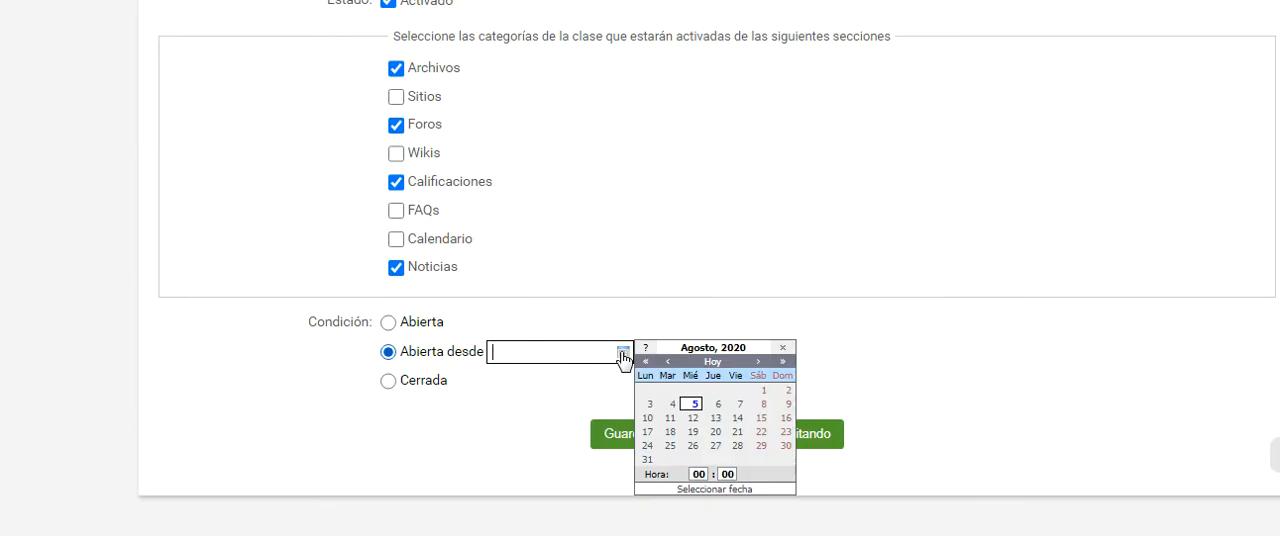
left_click(714, 418)
left_click(622, 352)
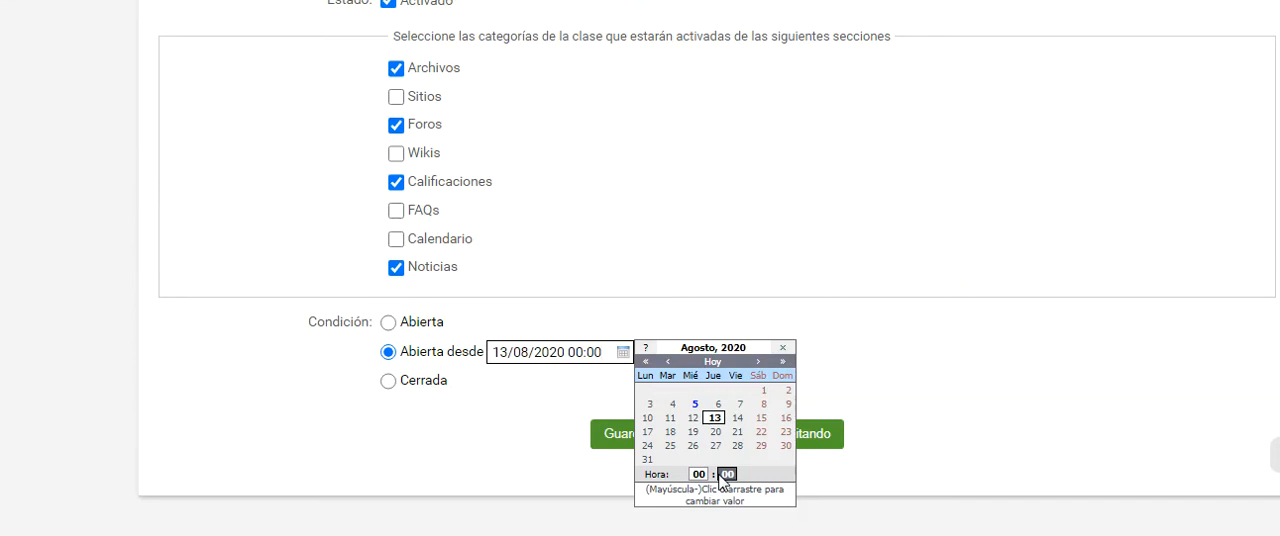
left_click(424, 382)
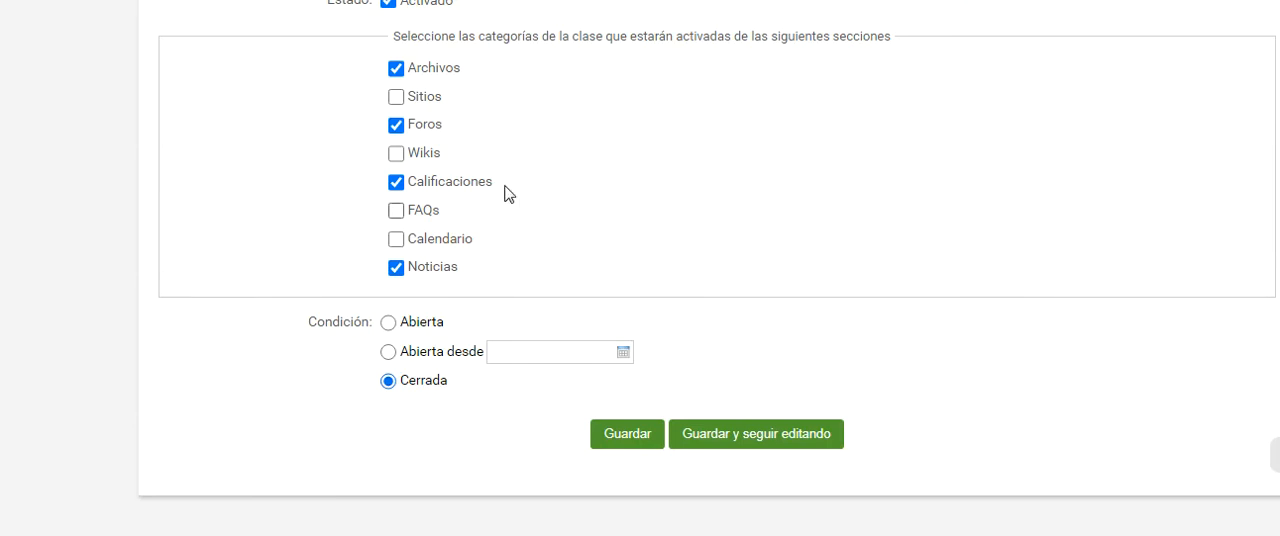
Enter "01 - El uso de Aulas virtuales" as short and long name, with Instituto Superior, Goya as Responsable
scroll(520, 240, "up", 3)
scroll(530, 270, "up", 1)
scroll(530, 275, "down", 1)
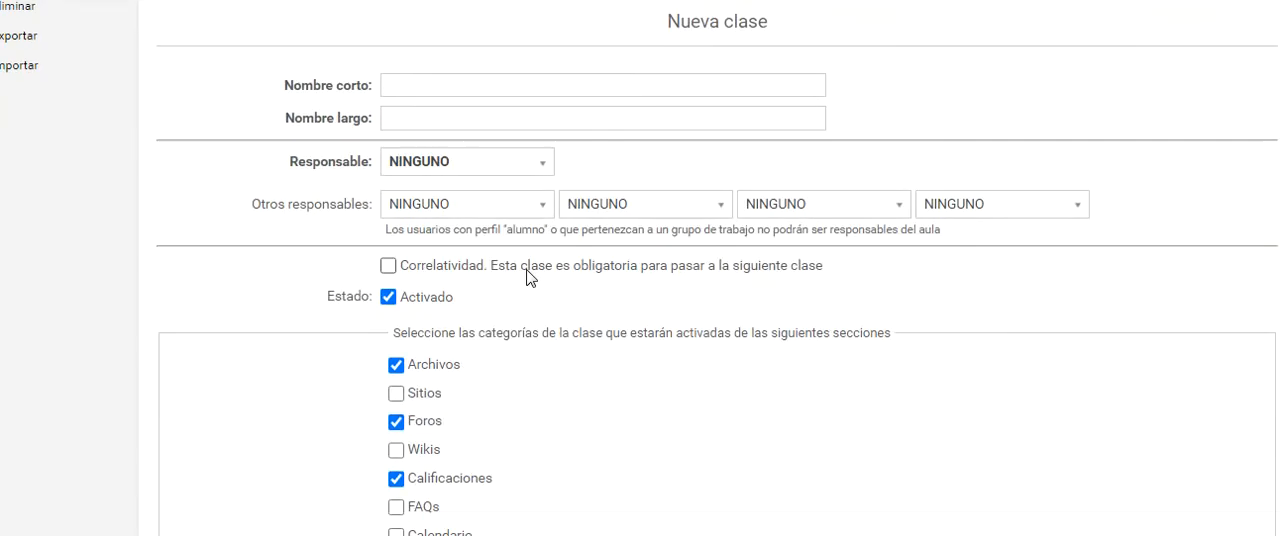
scroll(530, 278, "down", 1)
scroll(530, 278, "up", 2)
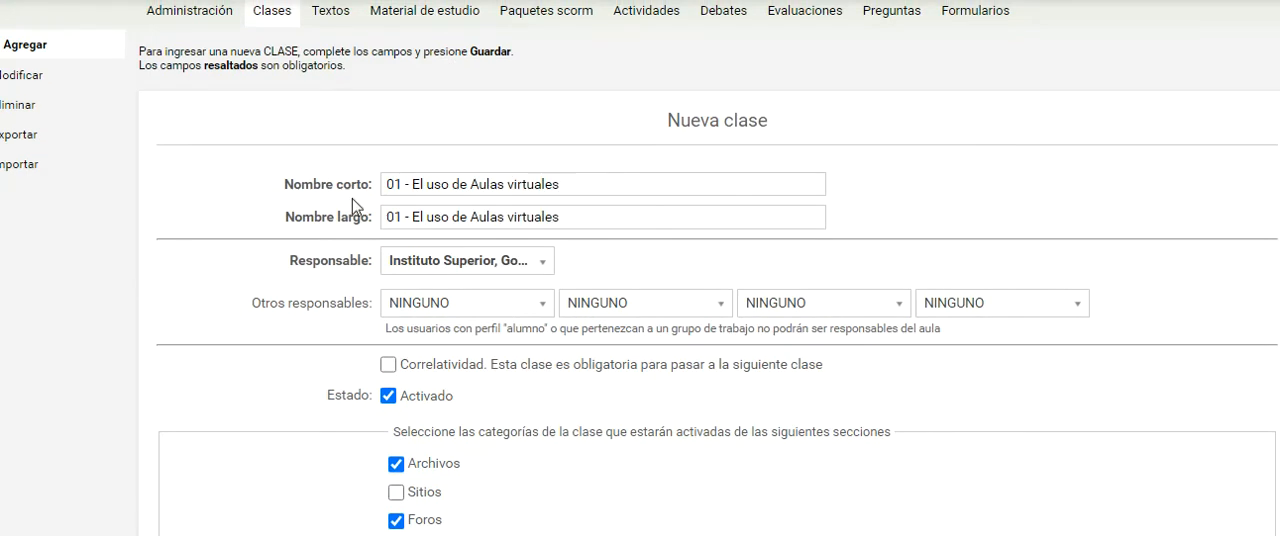
left_click_drag(386, 184, 576, 185)
left_click(390, 184)
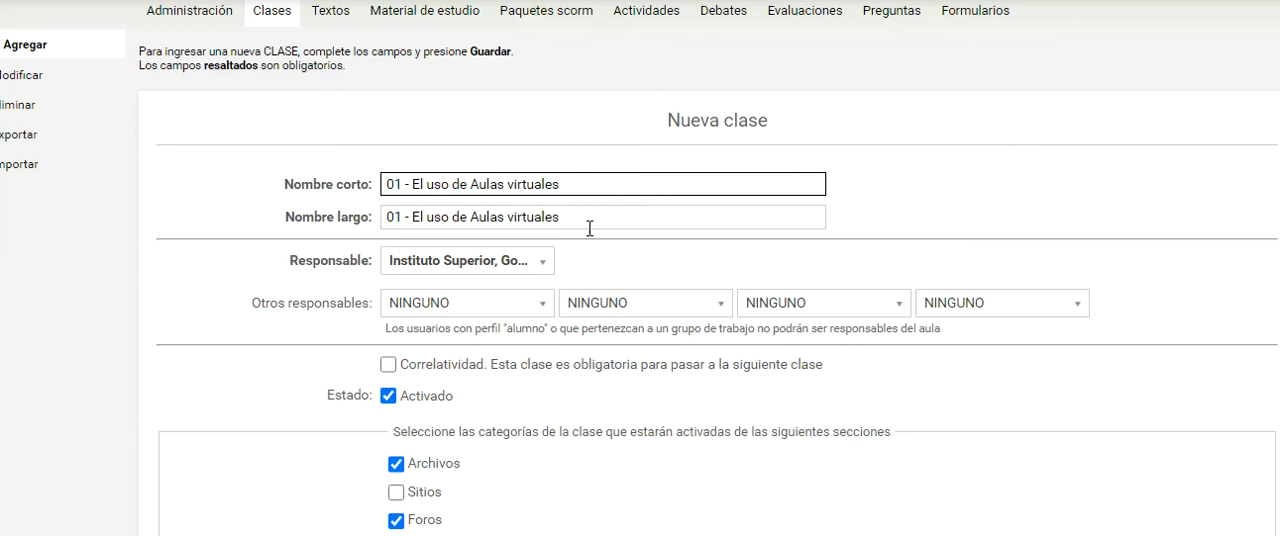
scroll(586, 228, "down", 2)
scroll(600, 245, "up", 1)
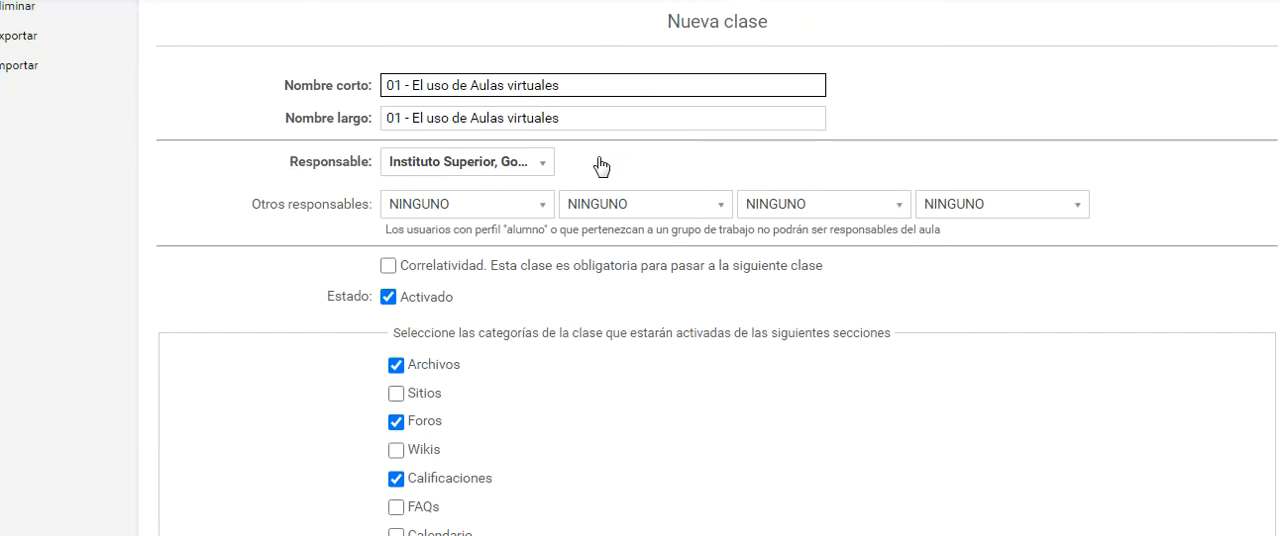
left_click(338, 170)
scroll(338, 170, "down", 1)
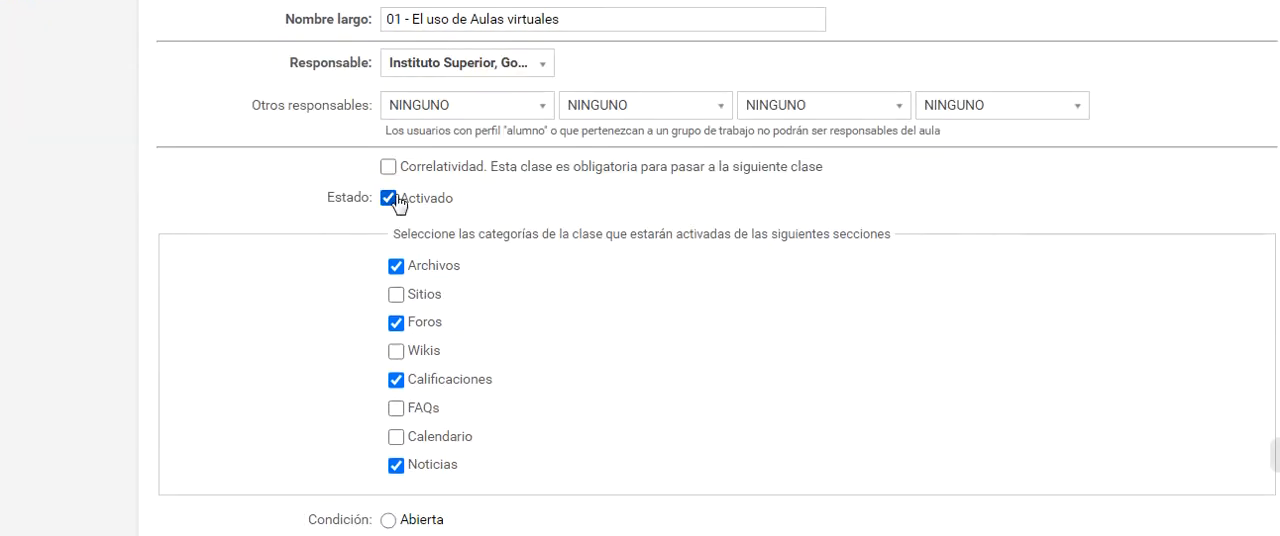
Set the class condition to Abierta and save the new class
scroll(455, 170, "down", 1)
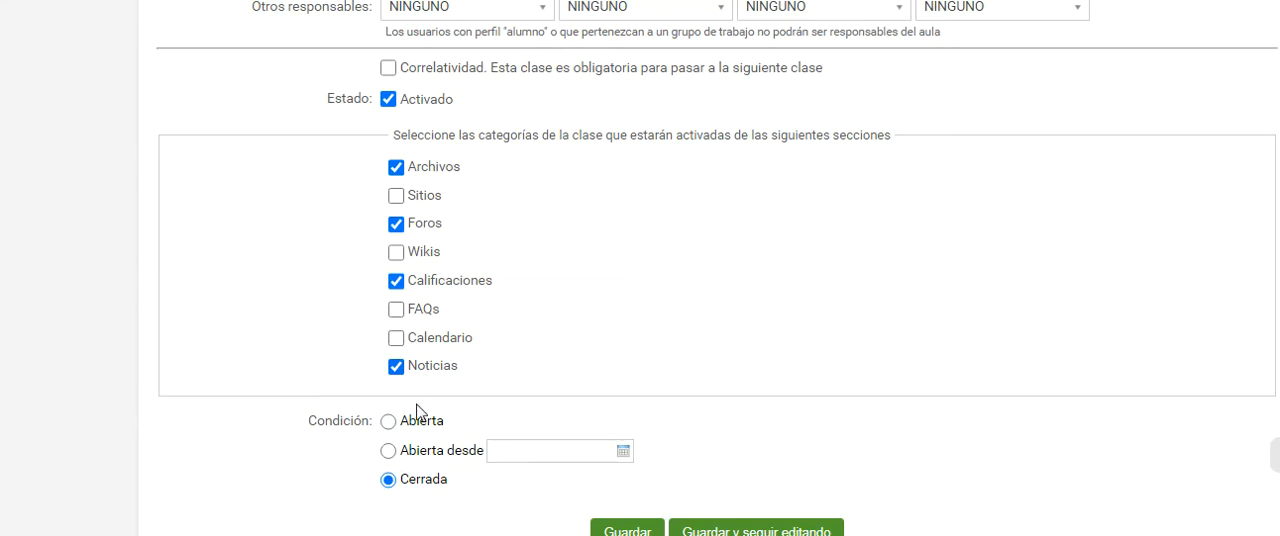
left_click(388, 421)
scroll(560, 440, "down", 2)
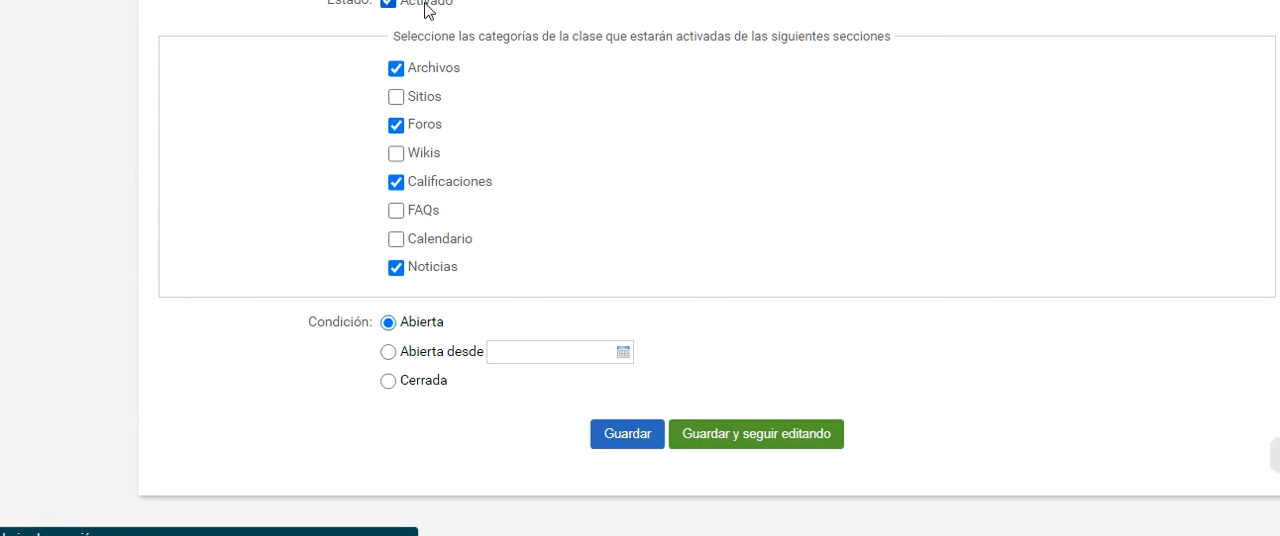
left_click(627, 433)
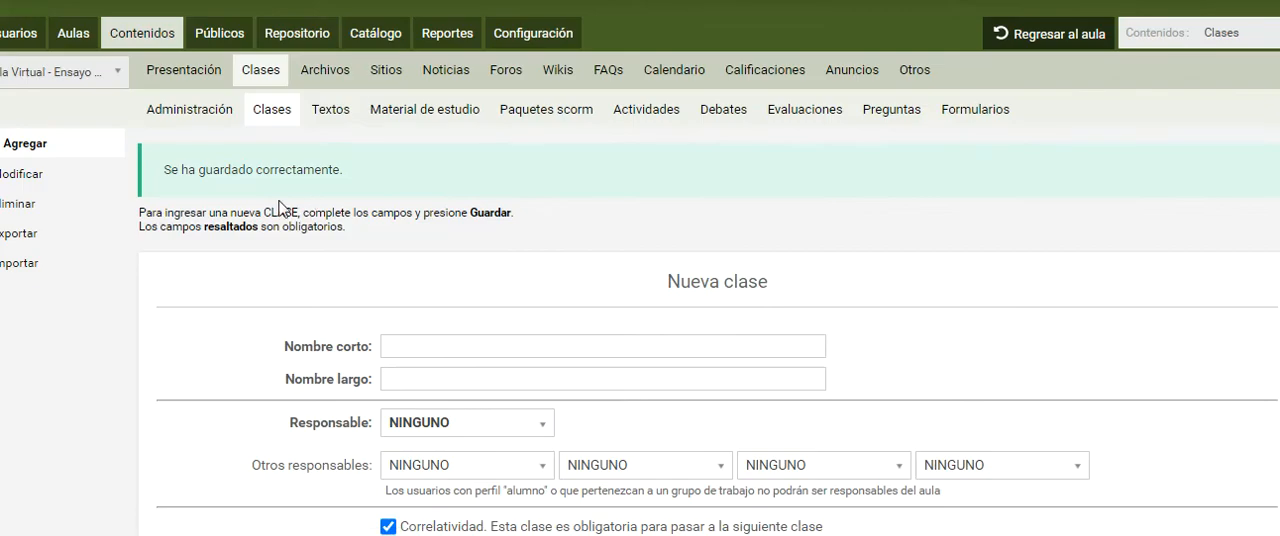
Open the virtual classroom in a separate browser tab and view its Clases section
left_click_drag(171, 170, 351, 180)
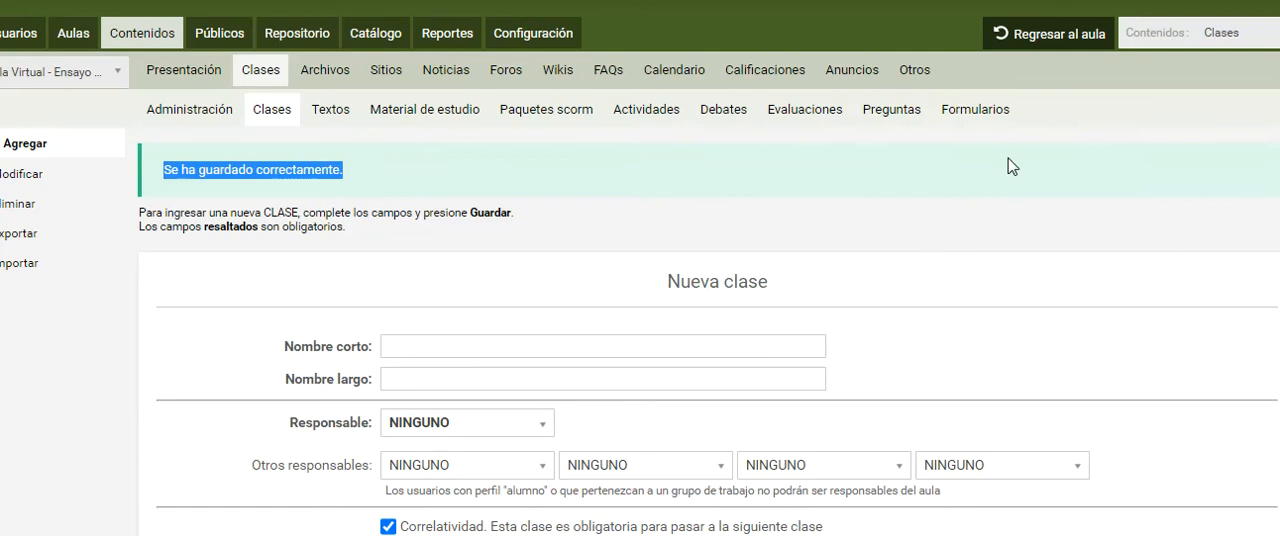
right_click(1030, 45)
left_click(1035, 53)
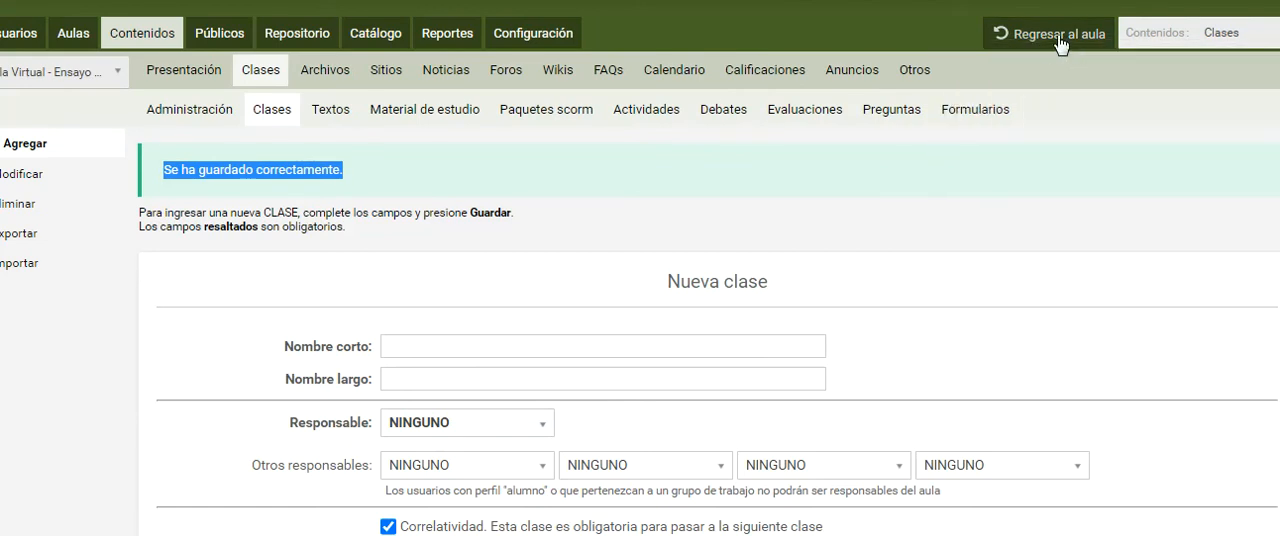
key("ctrl+Tab")
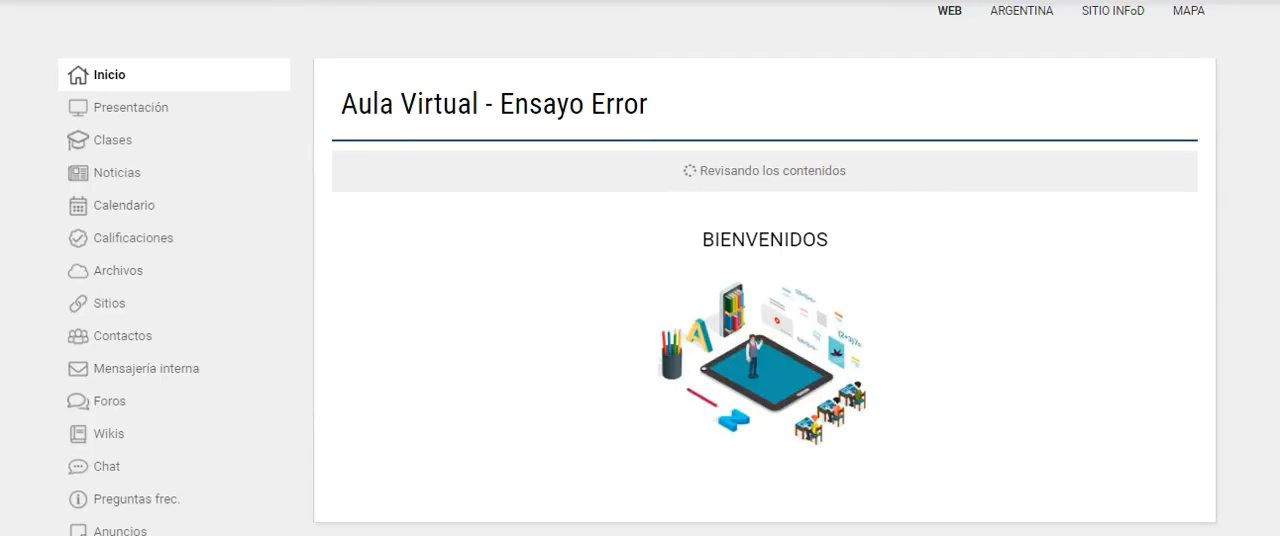
left_click(114, 143)
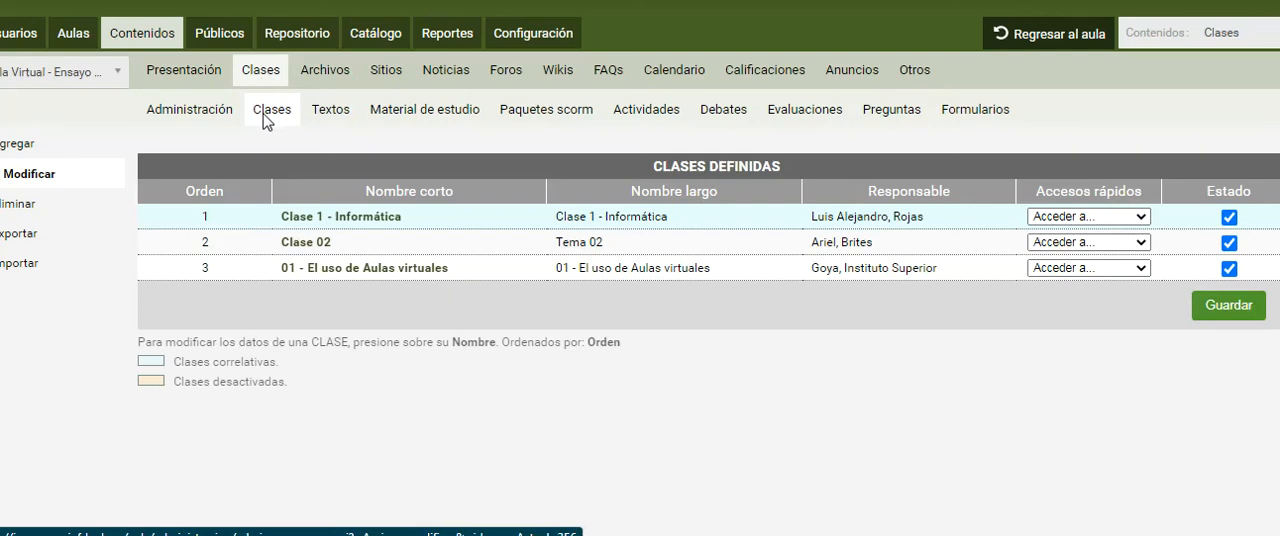
Add and save the class "02 - La importancia del Aula Virtual en la Escuela" under Instituto Superior, Goya, without Correlatividad and with Foros active
left_click(31, 149)
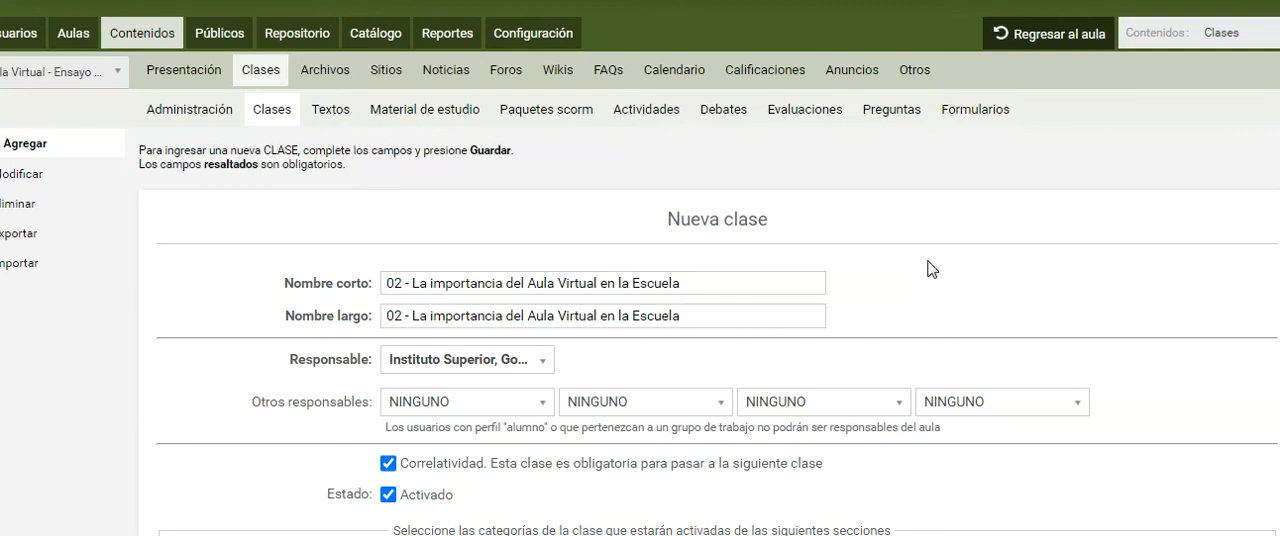
scroll(849, 269, "down", 2)
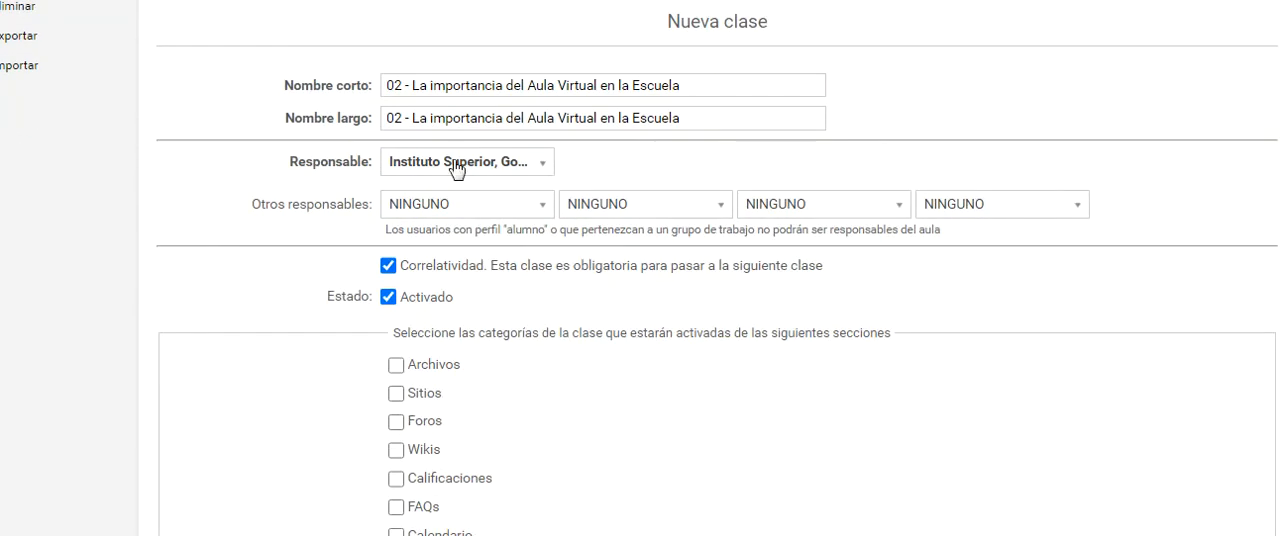
left_click(389, 266)
scroll(392, 270, "down", 1)
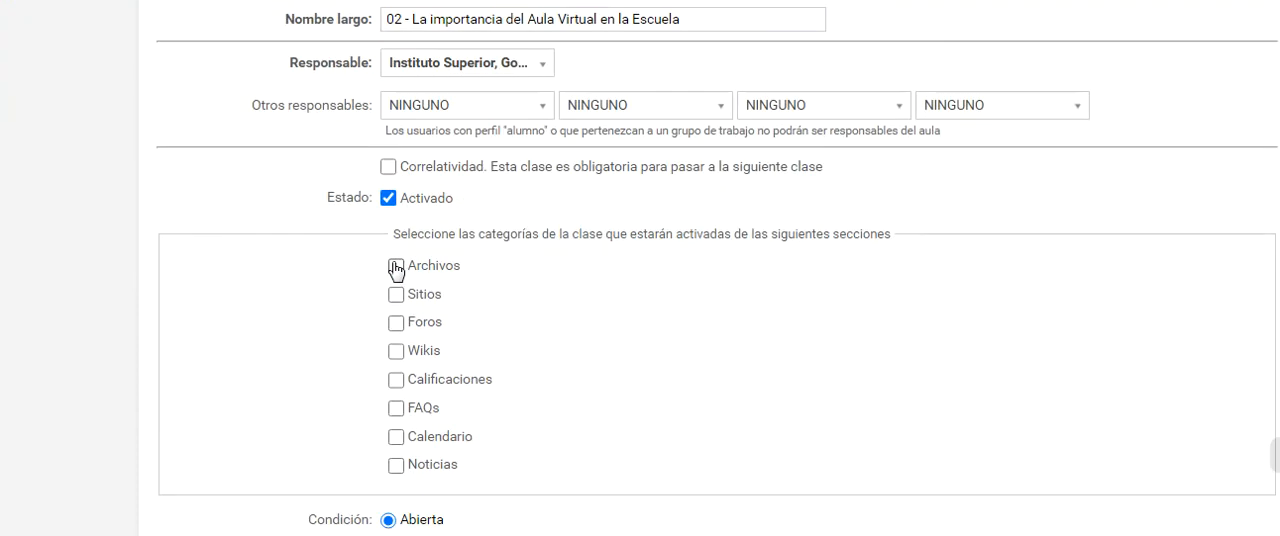
scroll(396, 268, "down", 1)
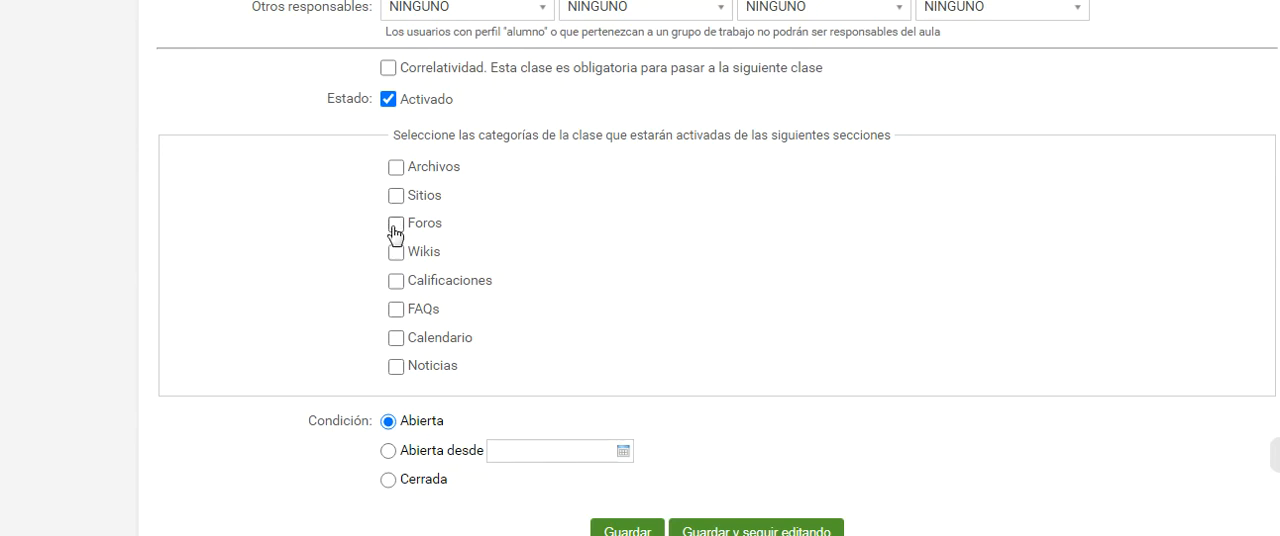
left_click(396, 226)
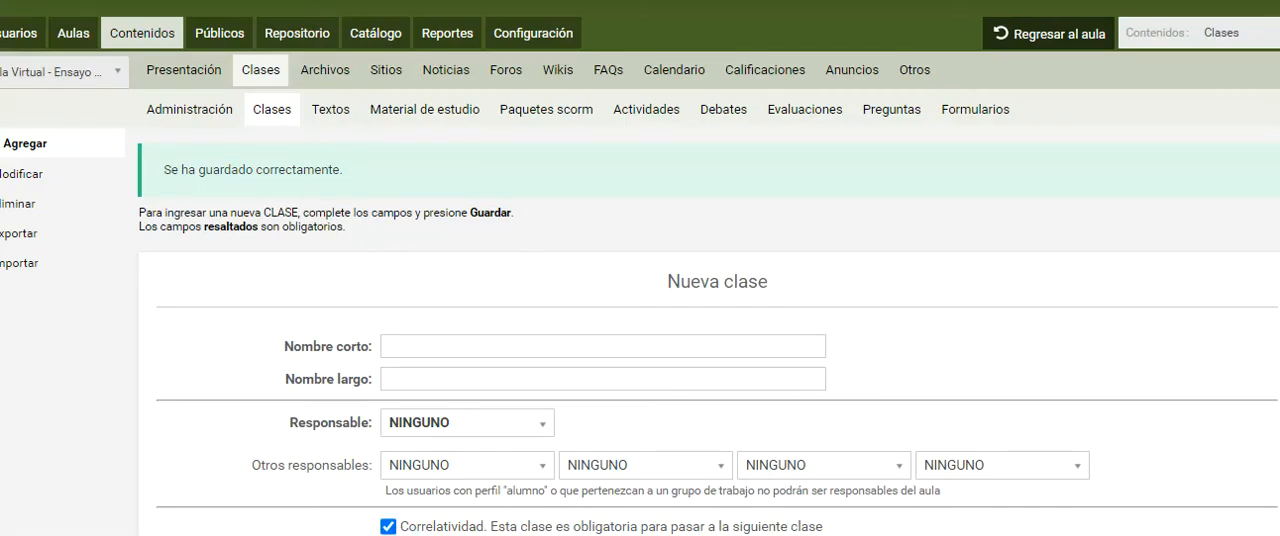
Return to the virtual classroom in another tab and check its list of classes
right_click(1030, 34)
left_click(1060, 48)
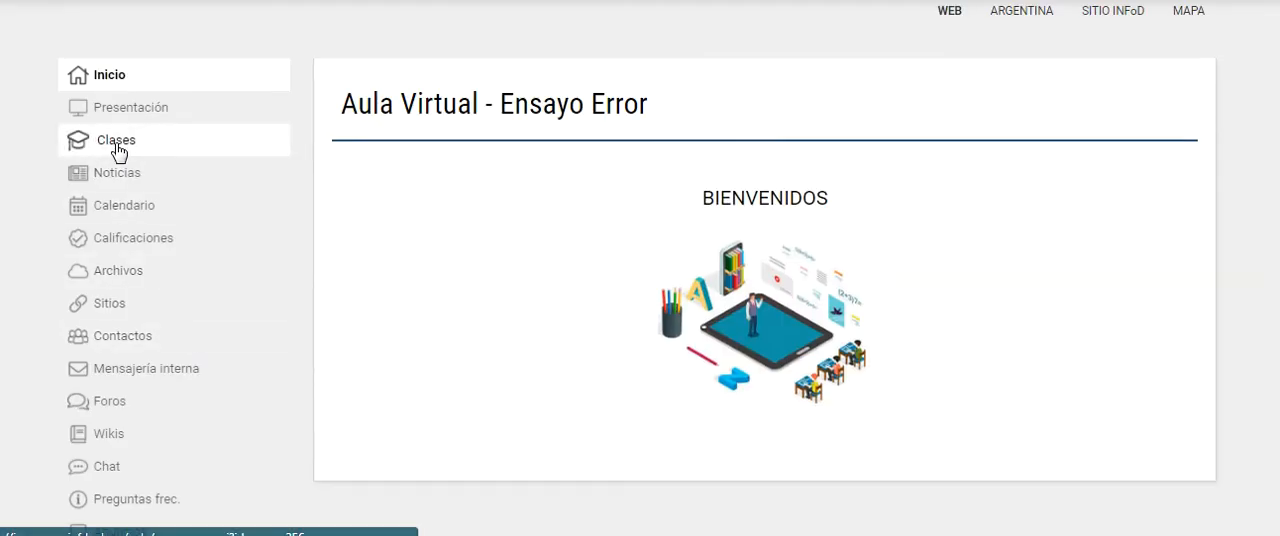
left_click(117, 150)
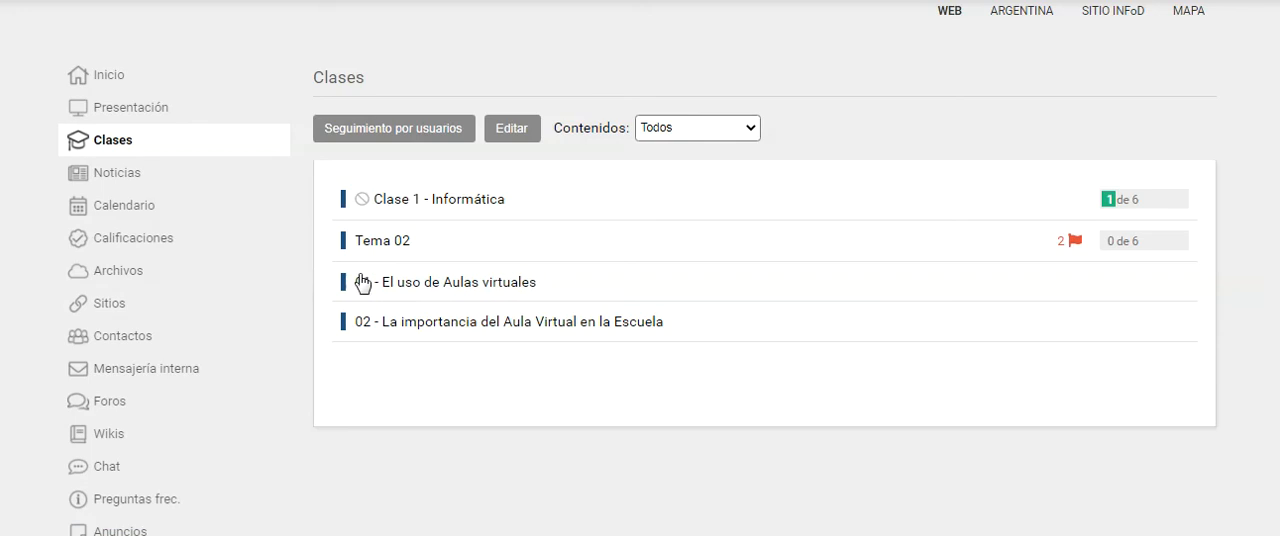